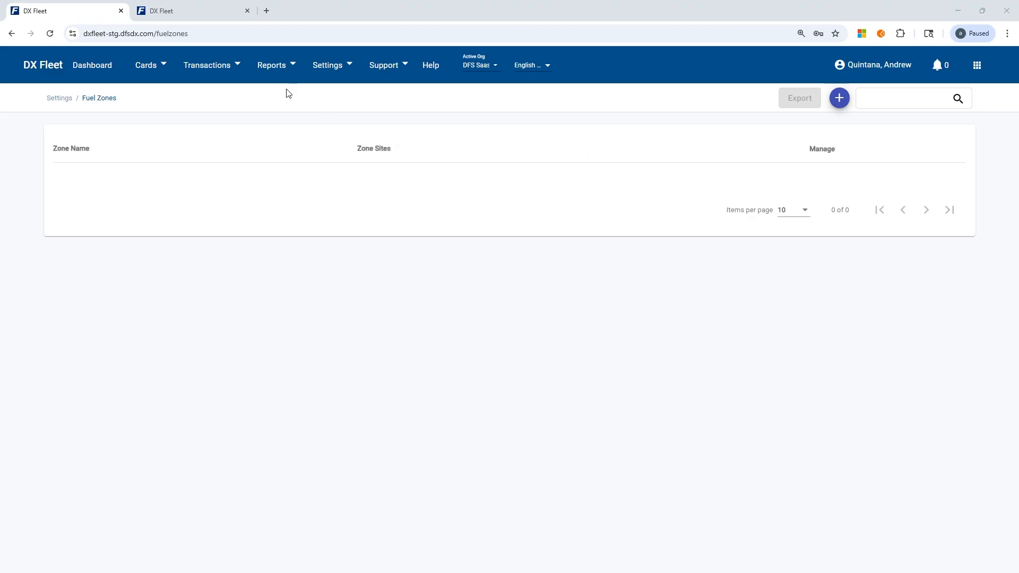
# Start a new fuel zone and name it "Site 001 only".
pyautogui.click(334, 73)
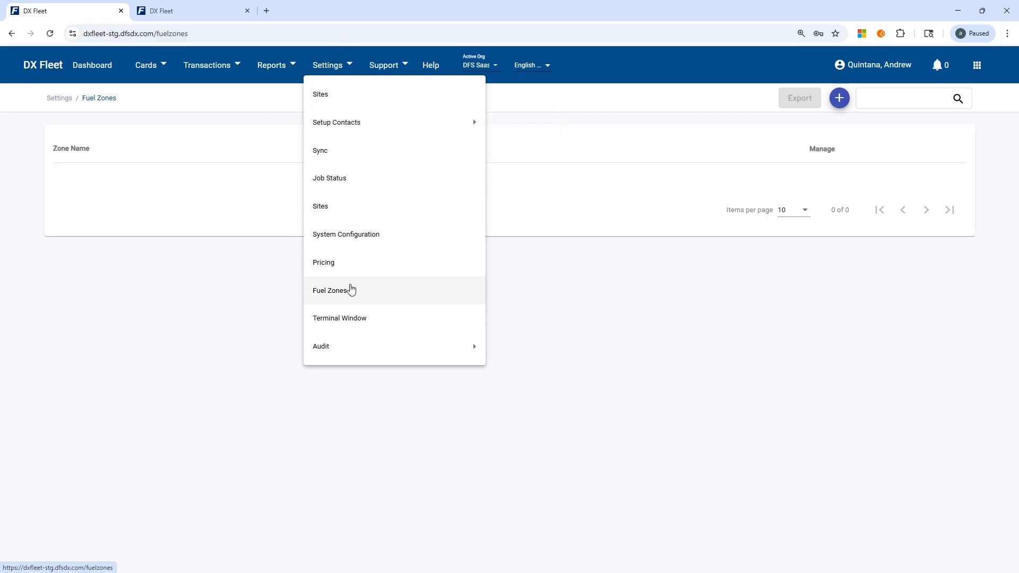
pyautogui.click(789, 175)
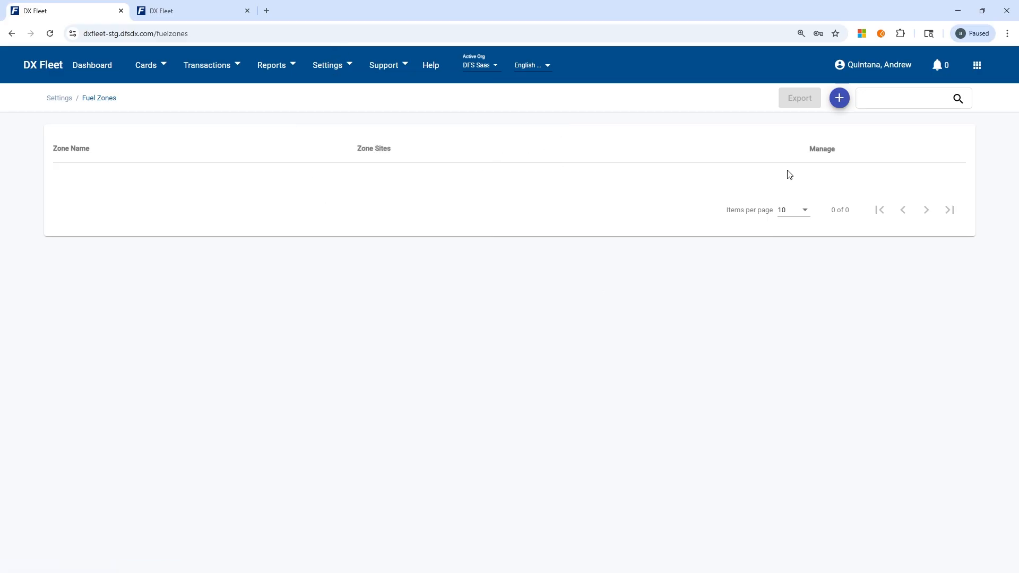
pyautogui.click(839, 98)
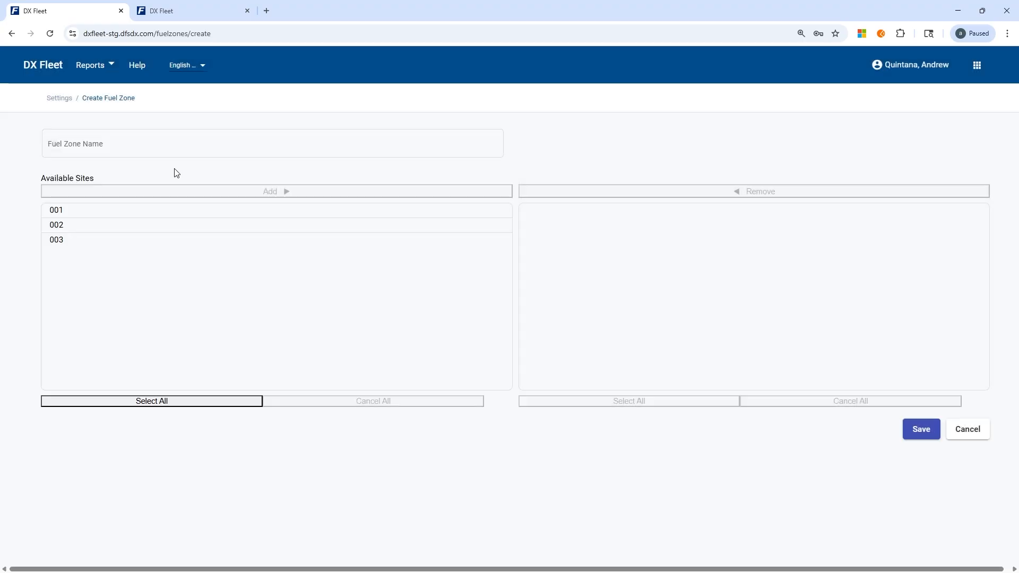
pyautogui.click(122, 147)
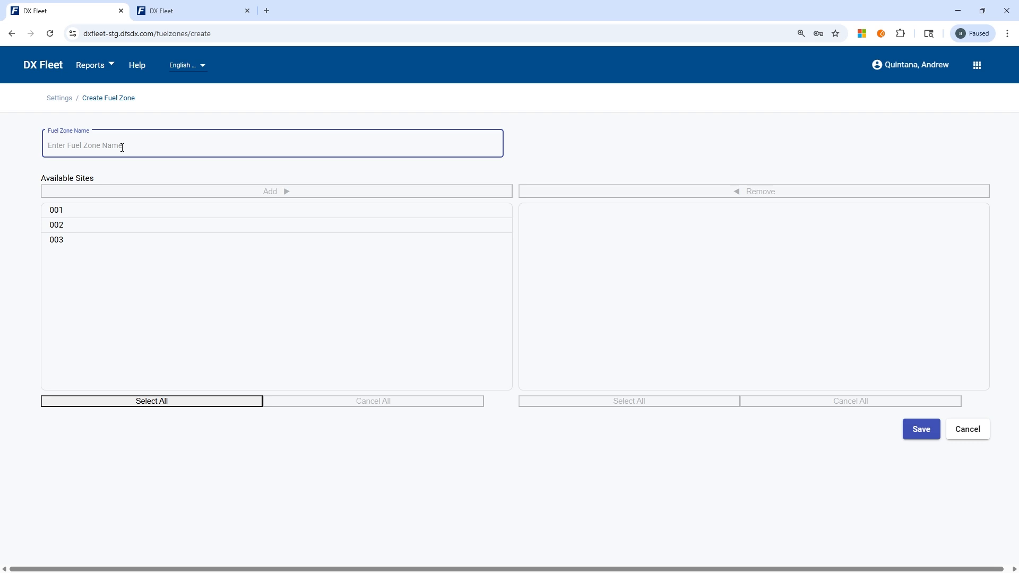
pyautogui.write('Site 001 only')
# Assign site 001 to the new fuel zone and save the zone.
pyautogui.click(196, 213)
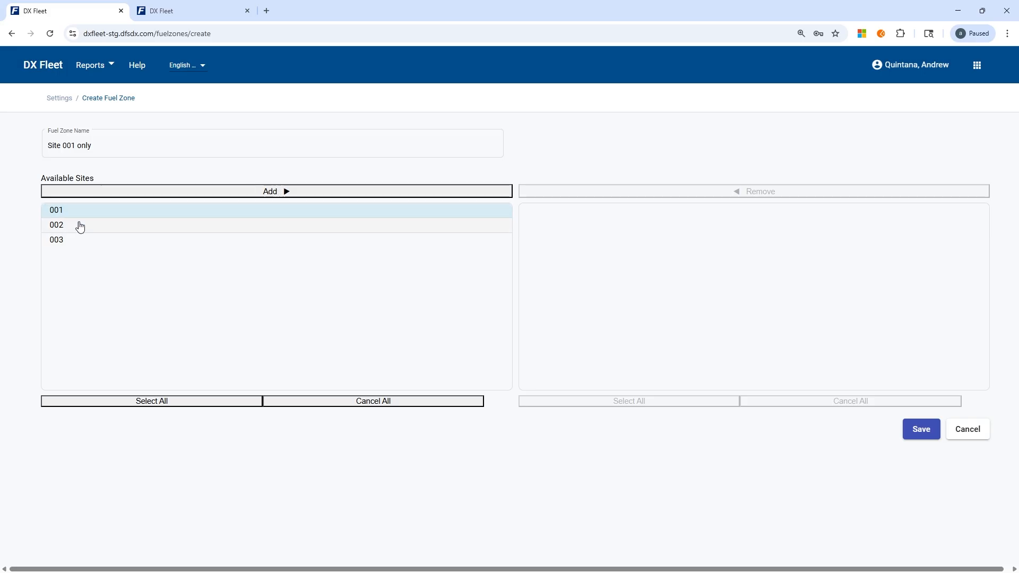
pyautogui.click(187, 192)
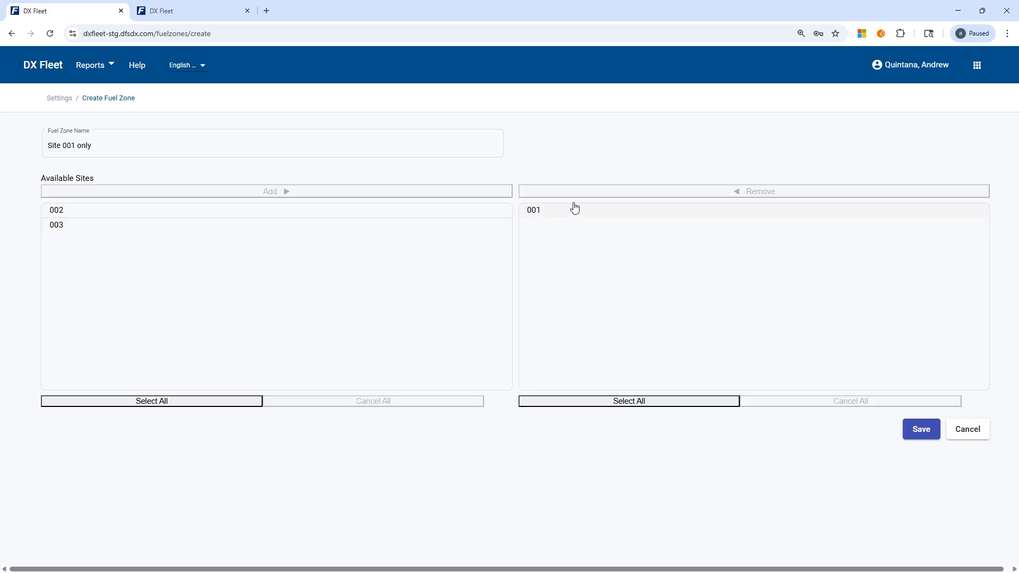
pyautogui.click(920, 430)
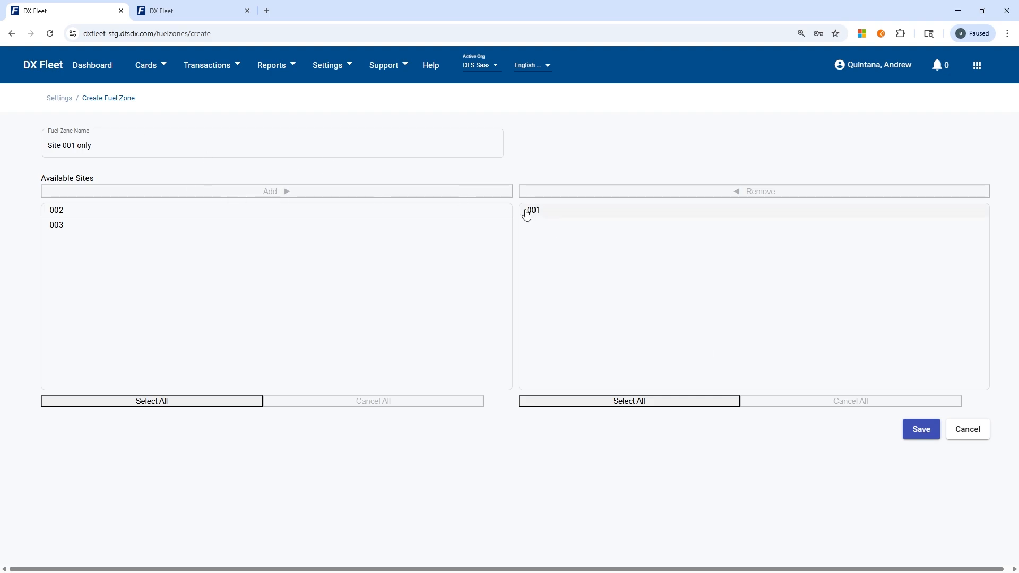
pyautogui.click(110, 143)
pyautogui.click(938, 438)
# Try renaming the fuel zone on the creation form, first to "Site 002 only" and finally to "All site but site 001".
pyautogui.click(70, 147)
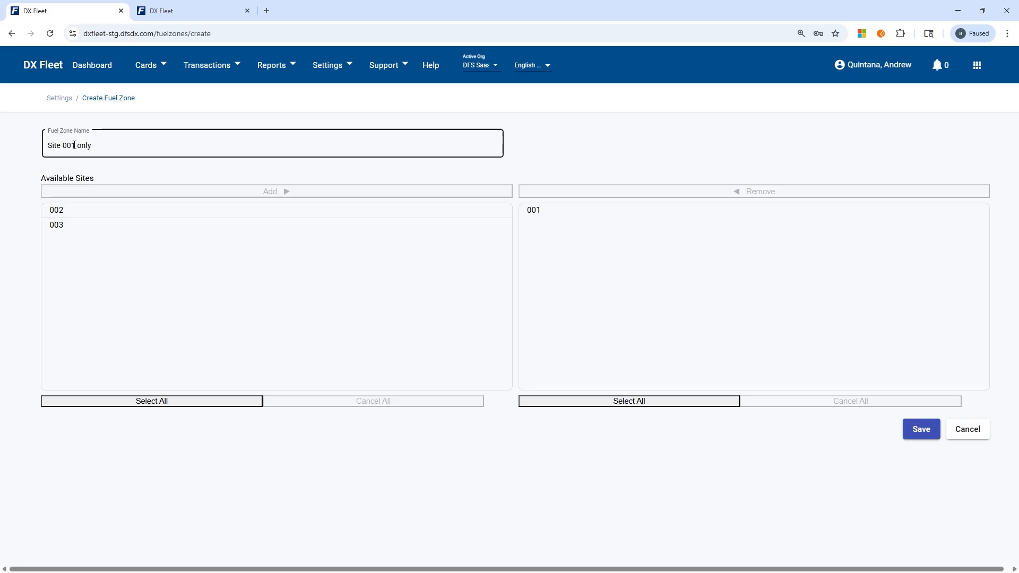
pyautogui.moveTo(76, 145); pyautogui.dragTo(74, 142)
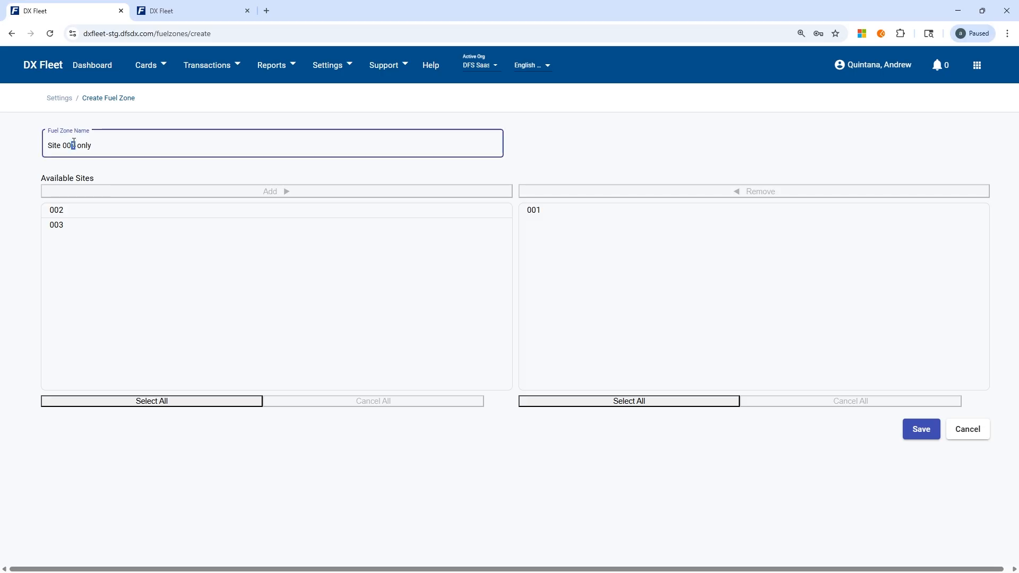
pyautogui.write('2')
pyautogui.tripleClick(101, 145)
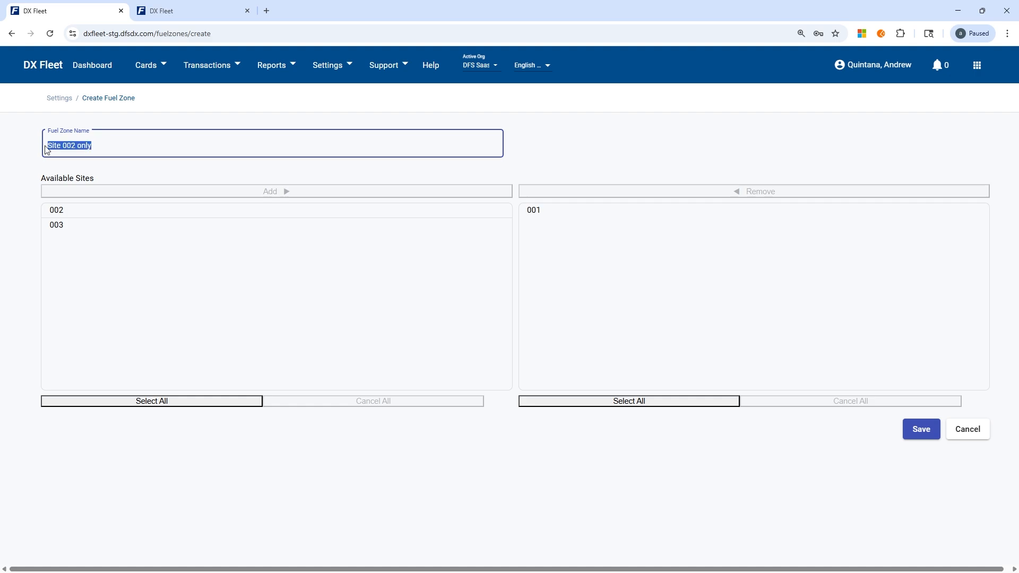
pyautogui.write('All site but site 001')
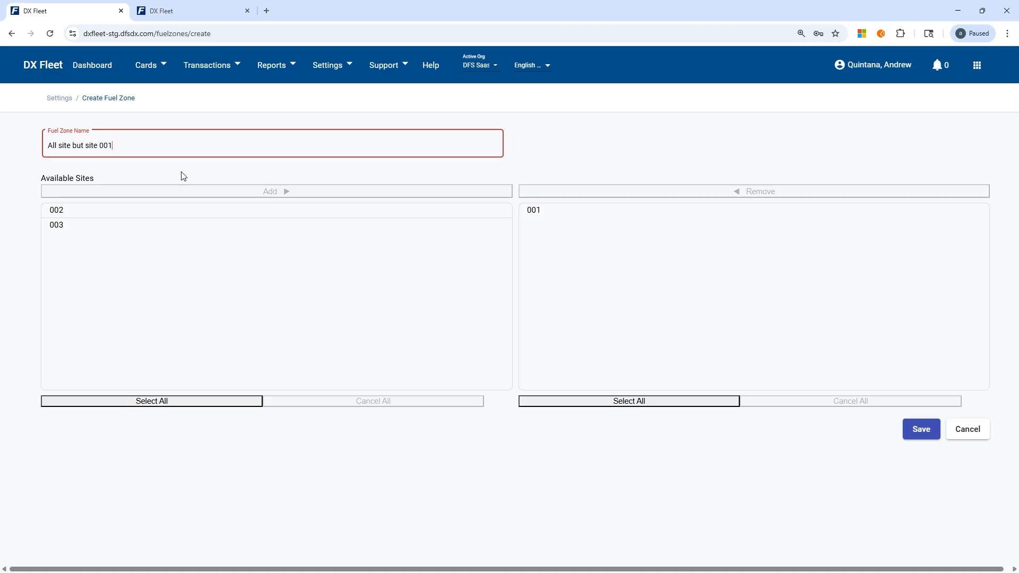
pyautogui.press('Return')
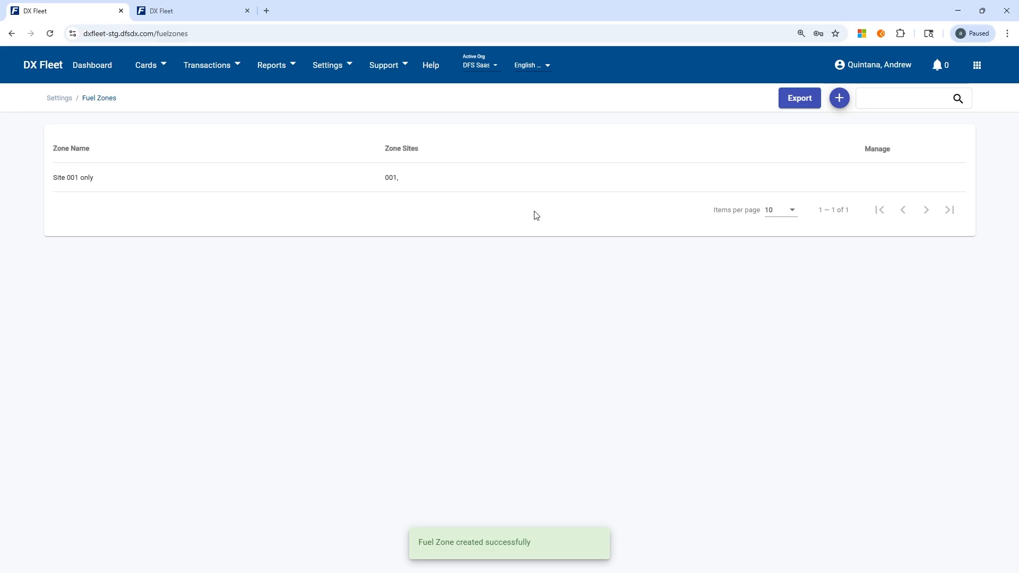
# Start another fuel zone and name it "All site but 001".
pyautogui.click(839, 100)
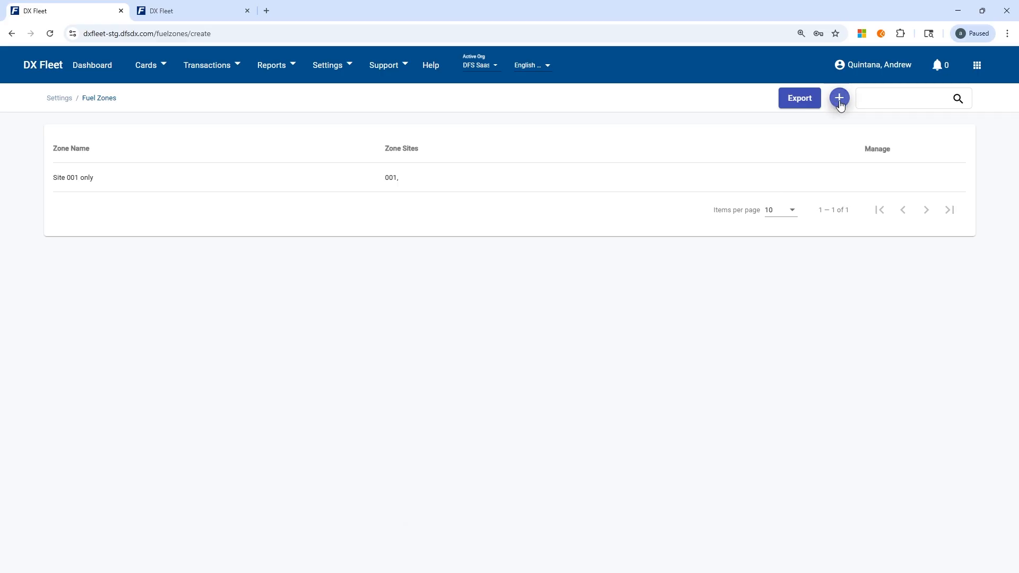
pyautogui.click(143, 150)
pyautogui.write('Al')
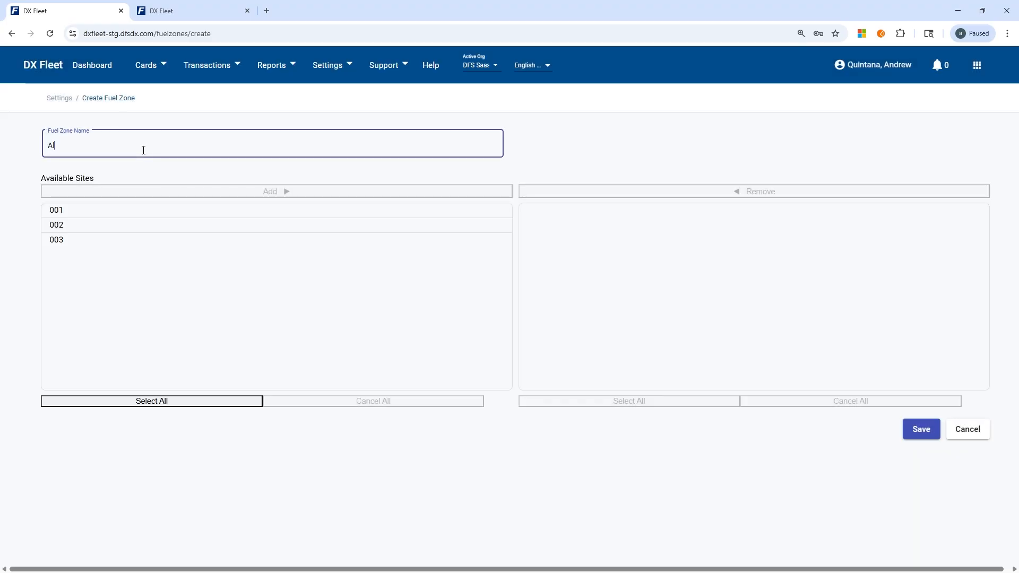
pyautogui.write('l site but 001')
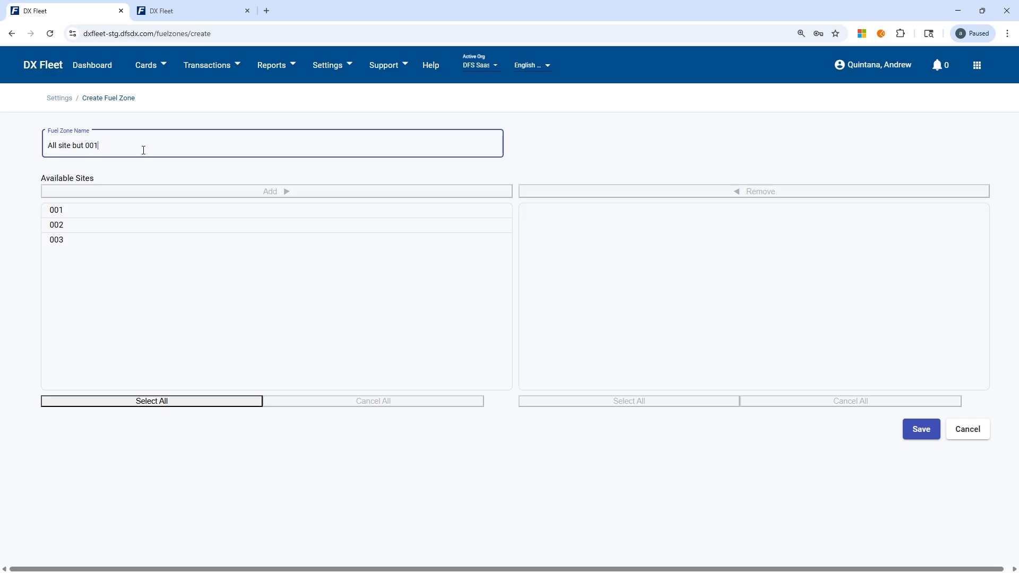
pyautogui.click(555, 153)
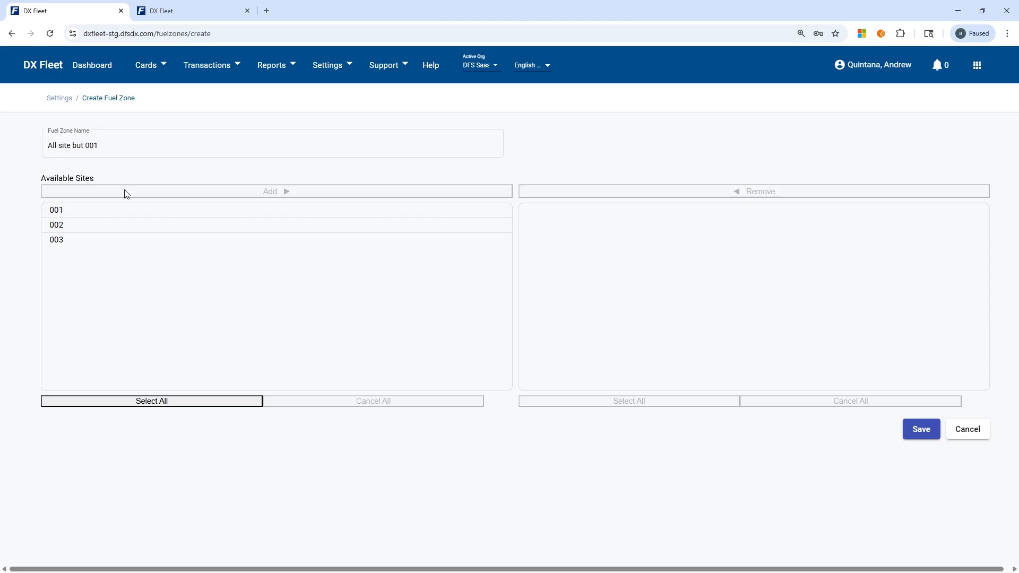
# Assign sites 002 and 003 to the "All site but 001" fuel zone and save it.
pyautogui.click(96, 223)
pyautogui.click(289, 192)
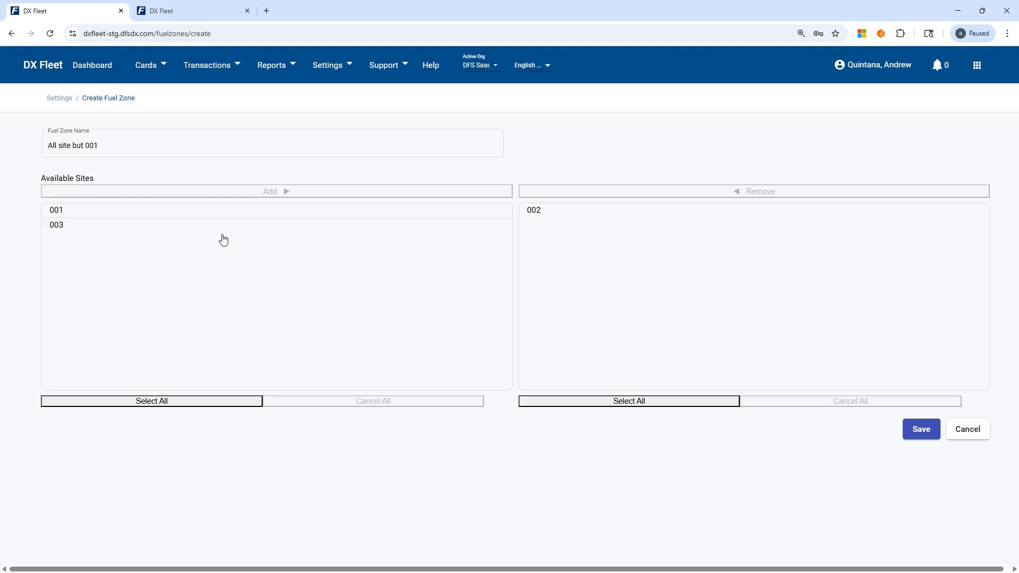
pyautogui.click(249, 223)
pyautogui.click(294, 192)
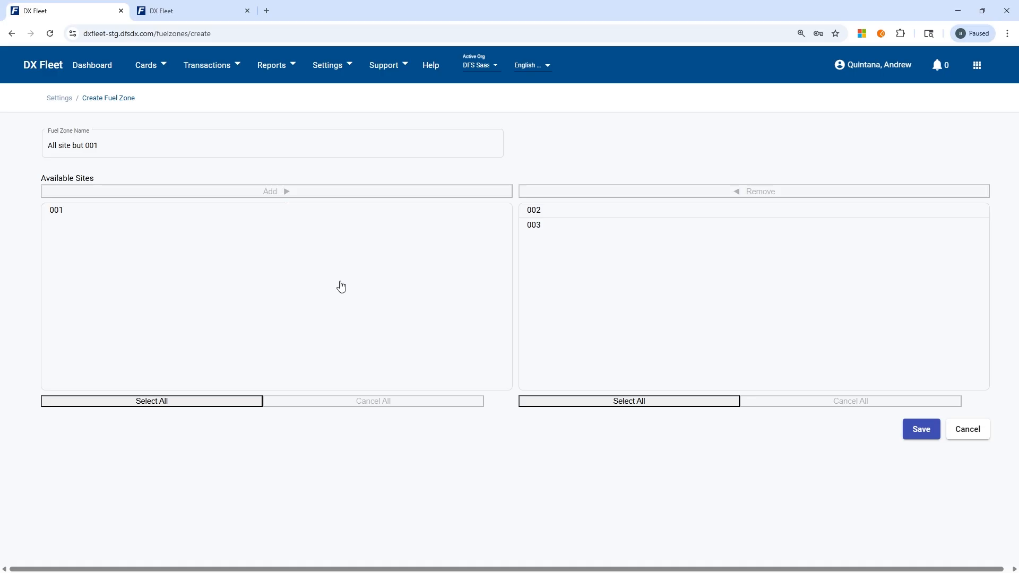
pyautogui.click(905, 428)
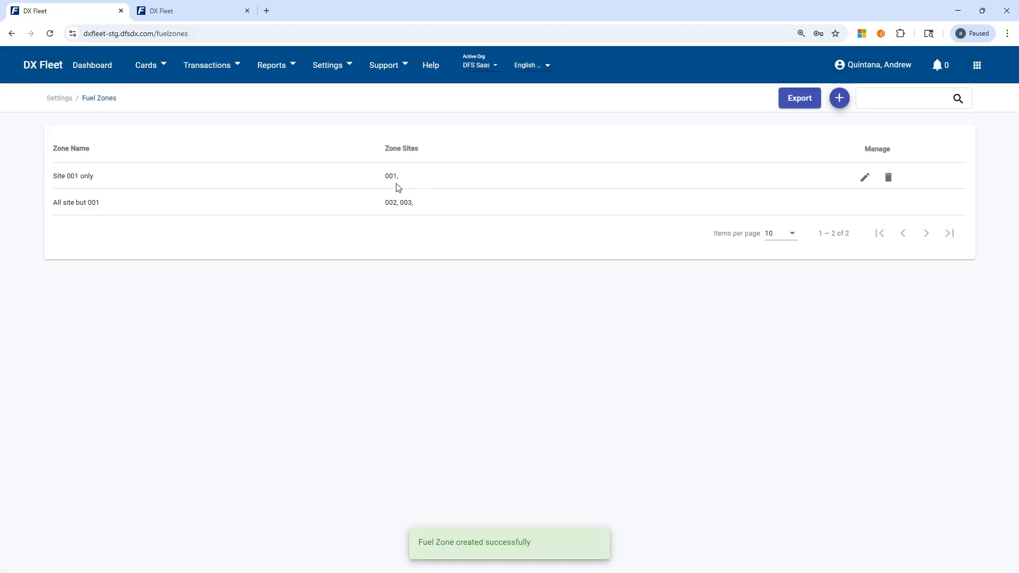
# Go to the Driver/Vehicle Records and open the first listed record for editing.
pyautogui.click(153, 68)
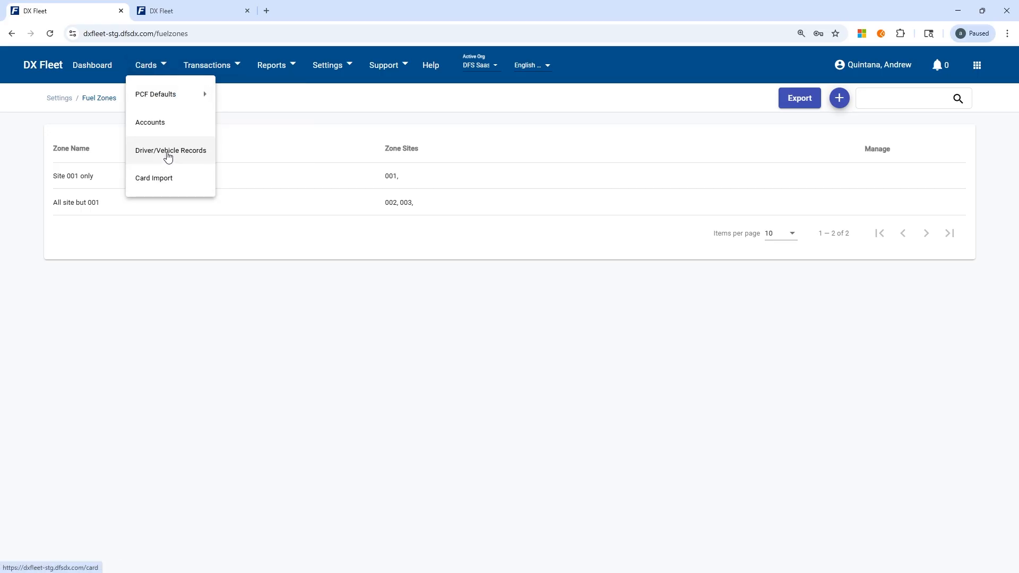
pyautogui.click(168, 154)
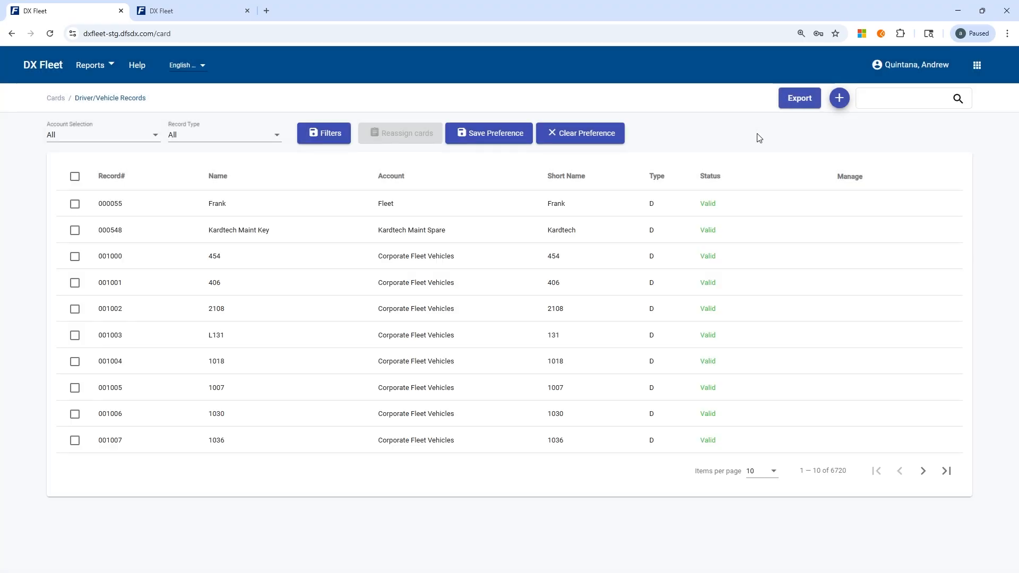
pyautogui.moveTo(805, 198)
pyautogui.click(814, 206)
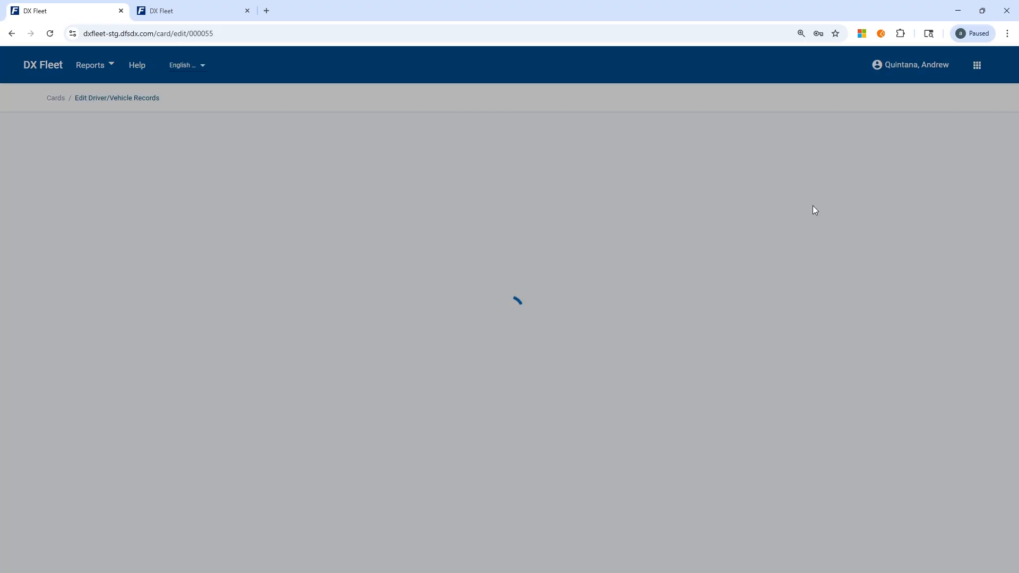
# Try both new fuel zones in the record's restrictions, ending on "Site 001 only".
pyautogui.scroll(-2, 742, 400)
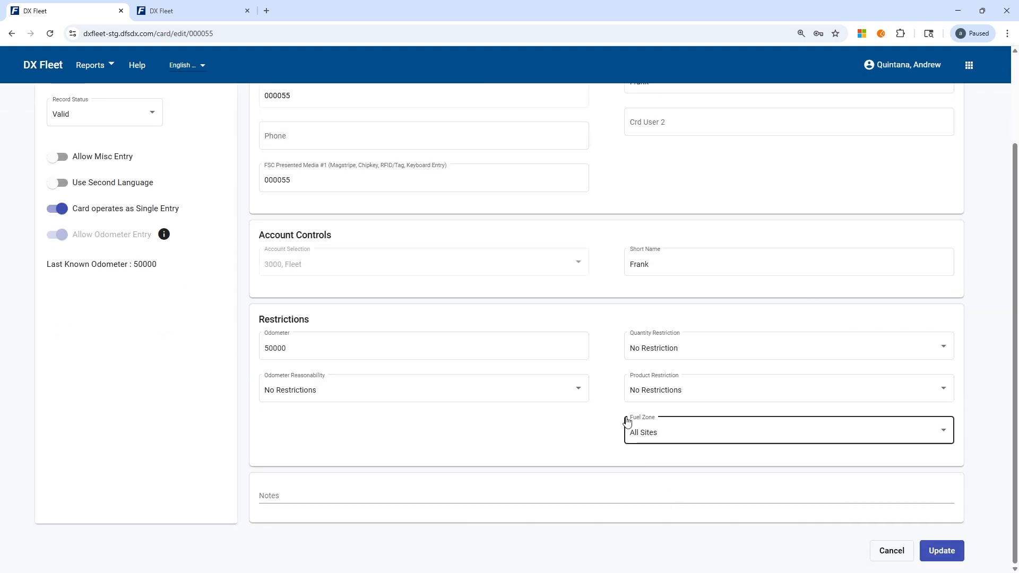
pyautogui.click(664, 444)
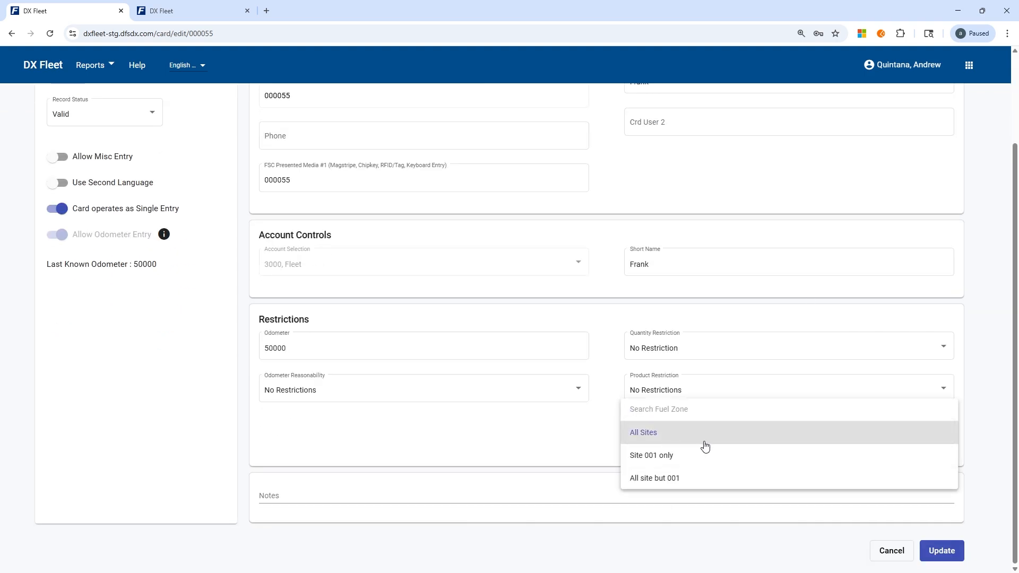
pyautogui.click(667, 457)
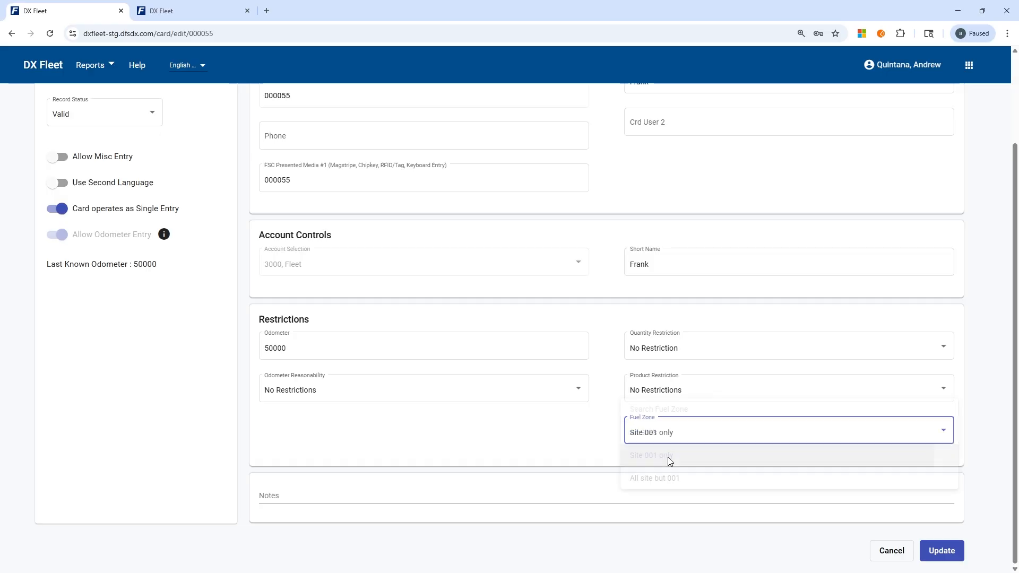
pyautogui.click(665, 441)
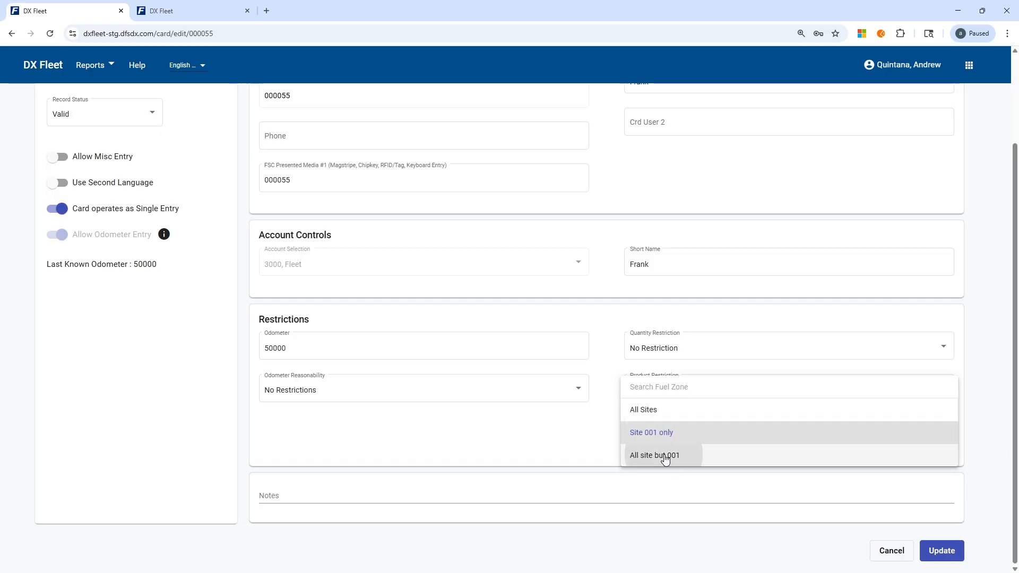
pyautogui.click(670, 456)
pyautogui.click(662, 439)
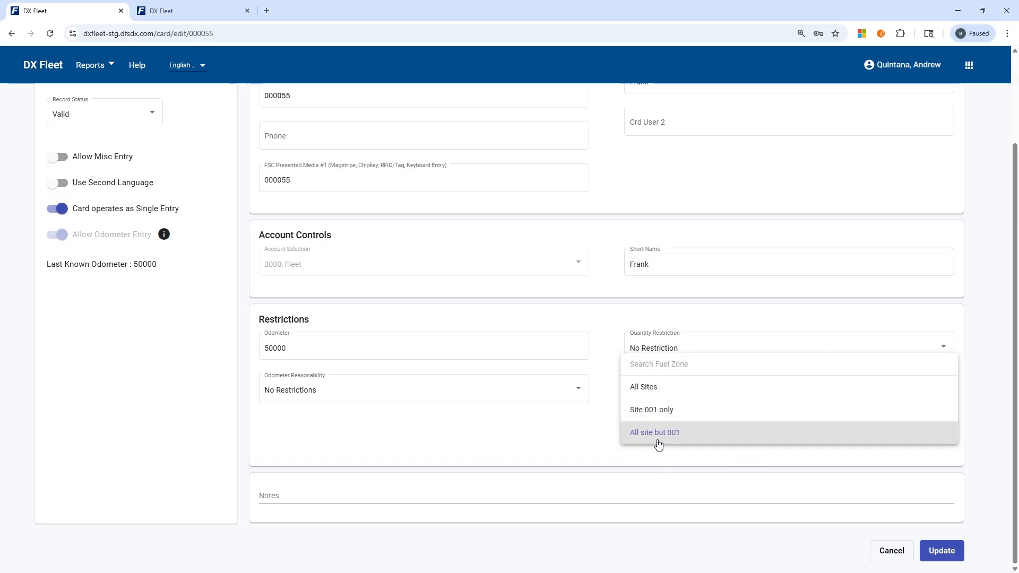
pyautogui.click(660, 411)
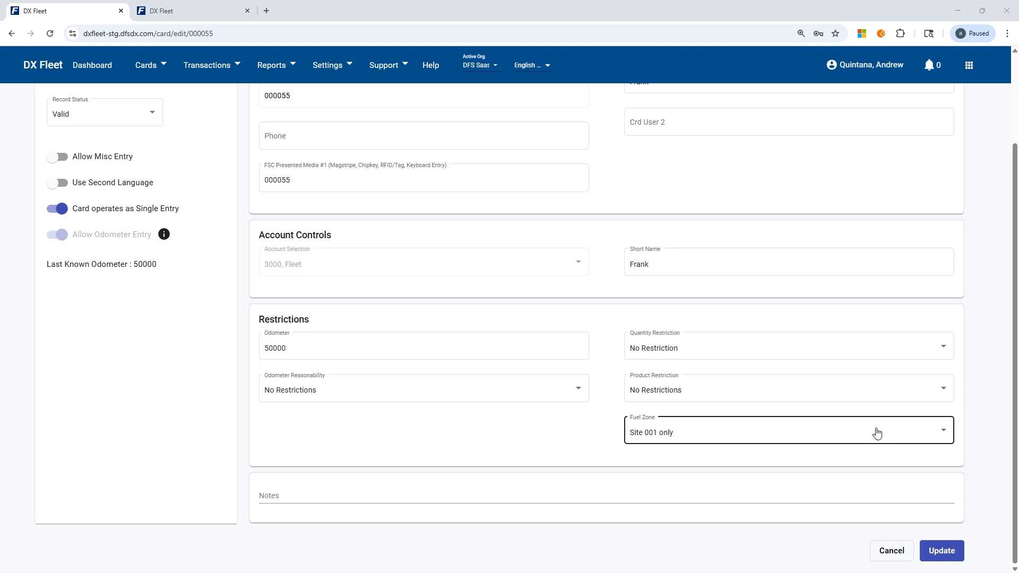
# Switch the record's fuel zone to "All site but 001" and return it to "All Sites".
pyautogui.click(857, 432)
pyautogui.click(704, 457)
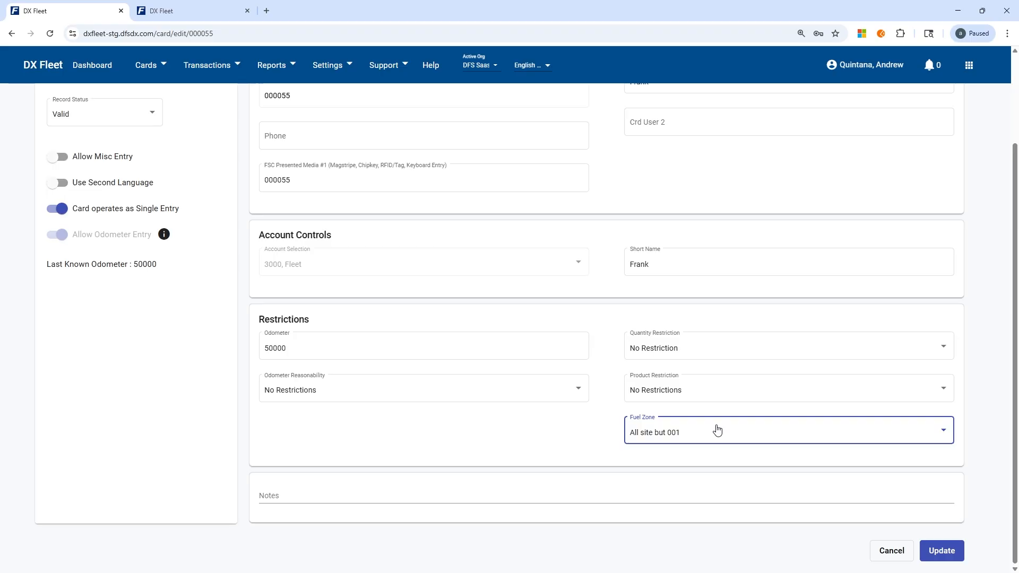
pyautogui.click(717, 430)
pyautogui.click(651, 390)
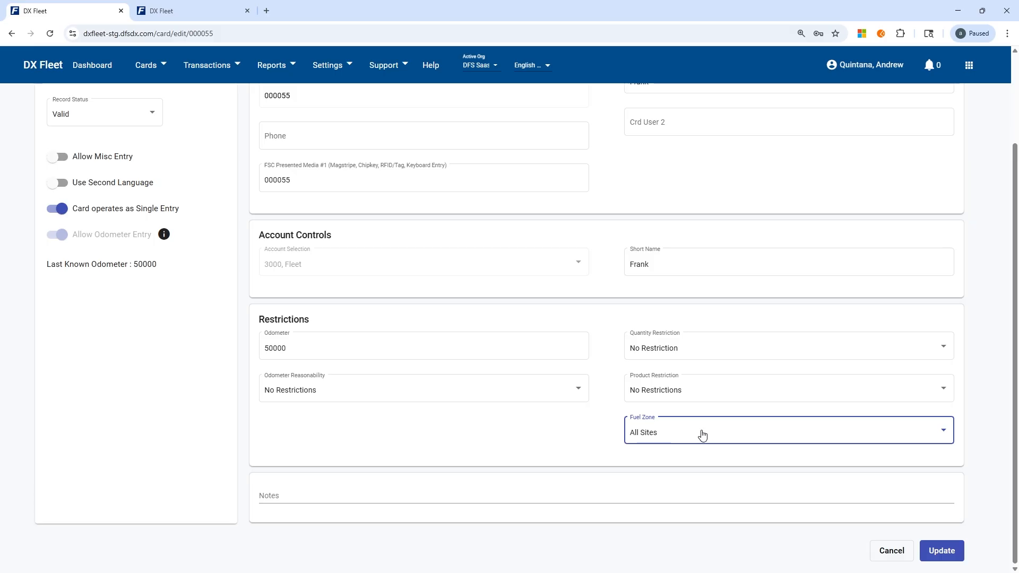
pyautogui.click(702, 435)
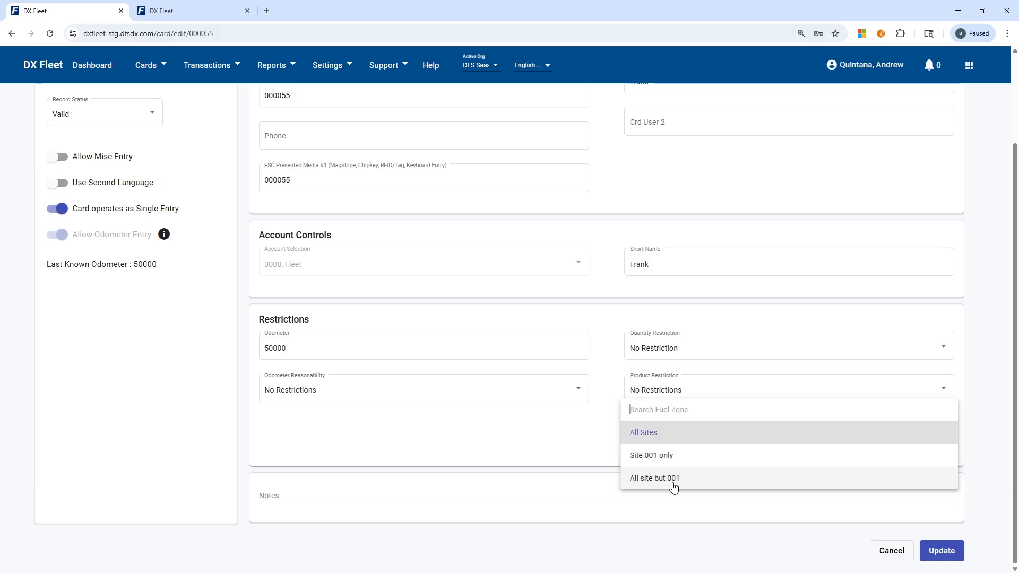
pyautogui.click(580, 436)
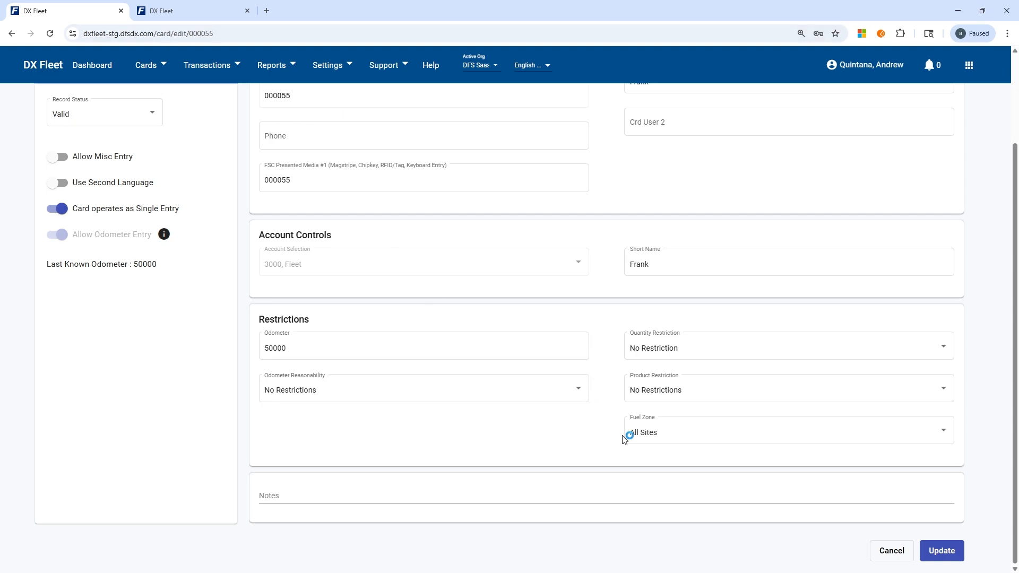
# Leave the record without updating it and open the Card Import page.
pyautogui.click(146, 65)
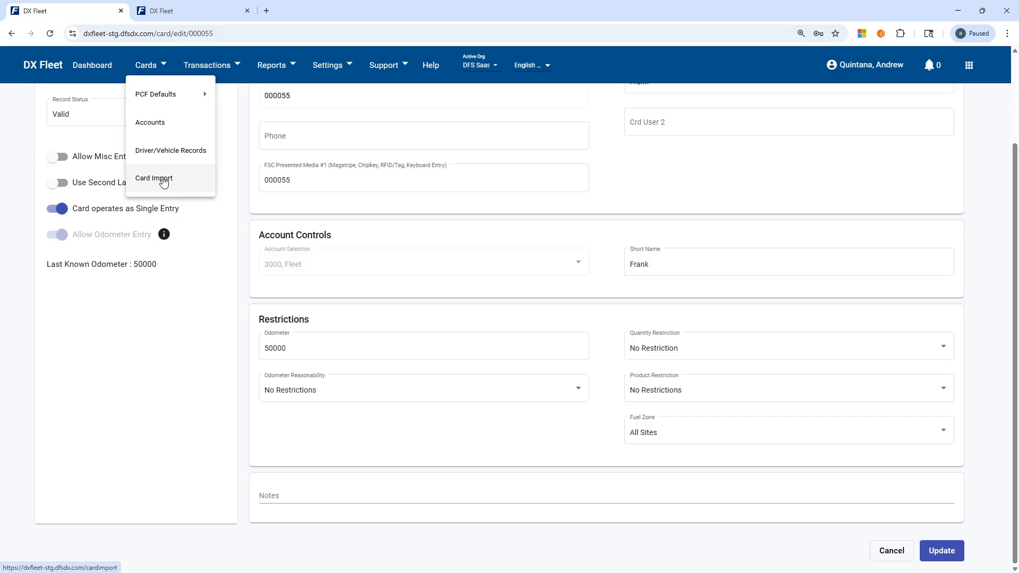
pyautogui.click(143, 181)
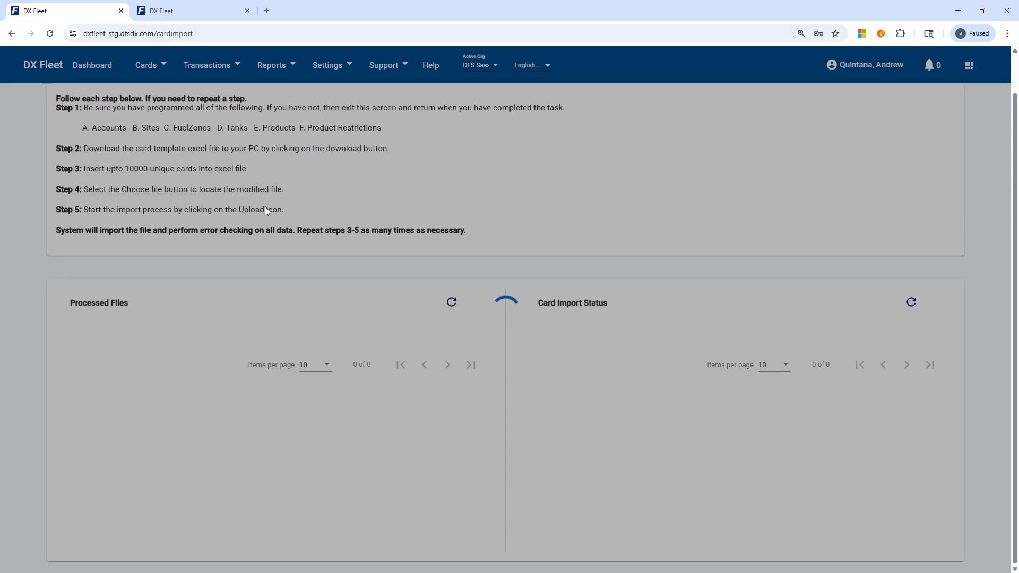